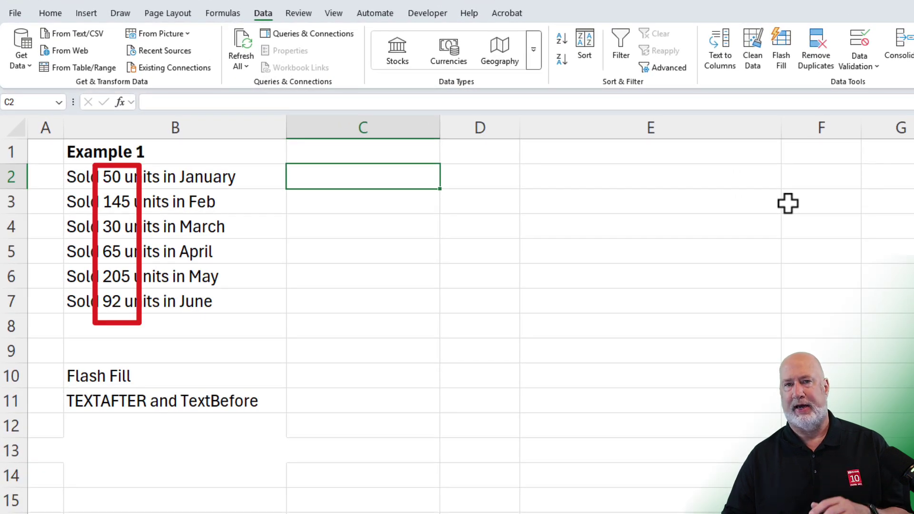
Enter the example unit counts 50 in C2 and 145 in C3
text(50)
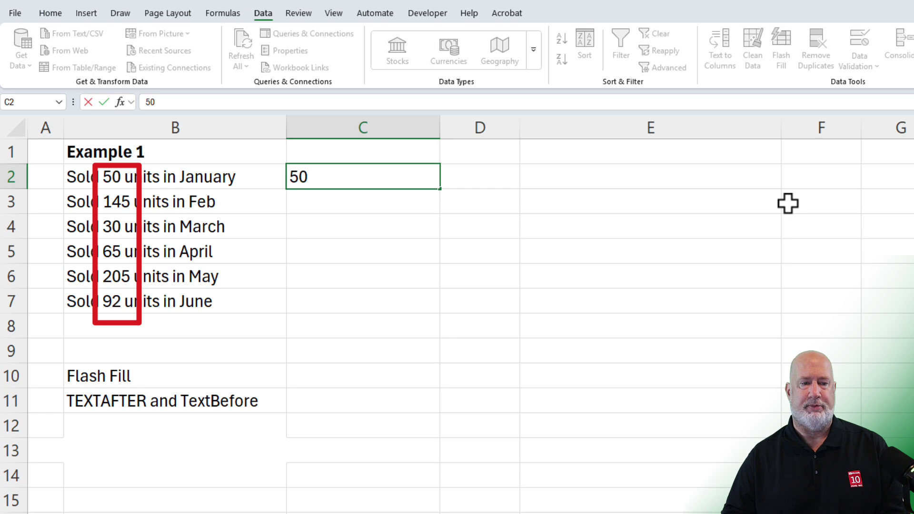
key(Return)
text(145)
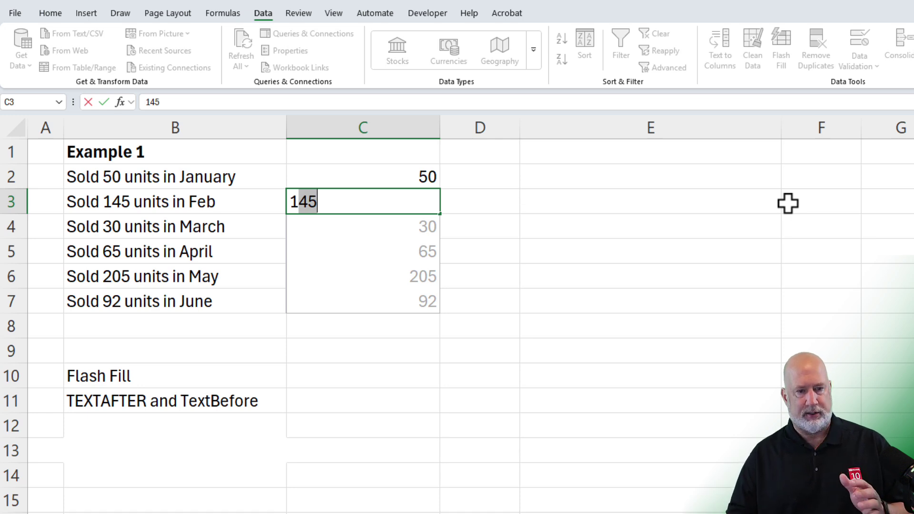
key(Return)
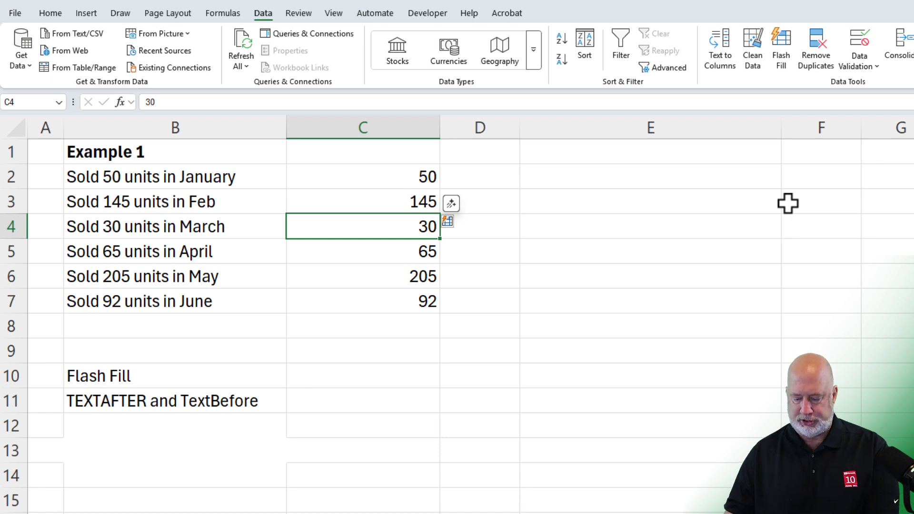
Clear the suggested Flash Fill values from C4:C7 and move to C4
key(shift+Down)
key(shift+Down)
key(shift+Down)
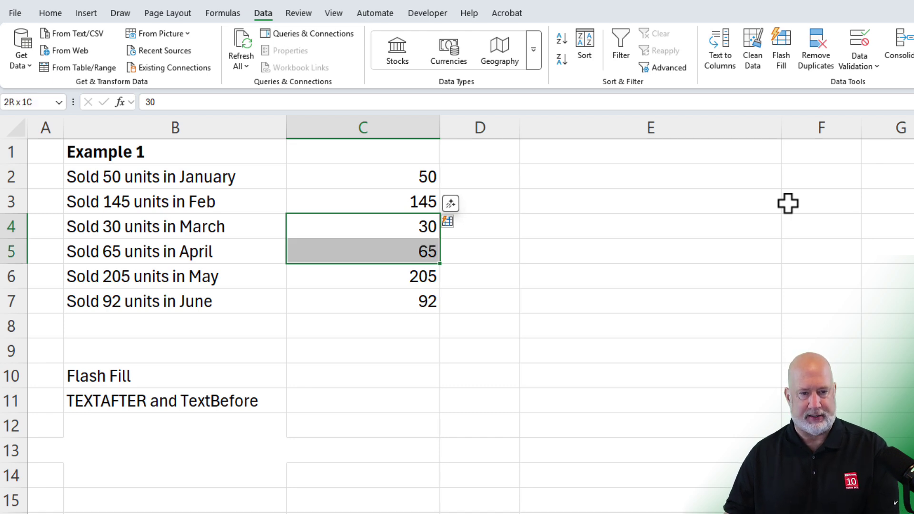
key(Delete)
key(Up)
key(Down)
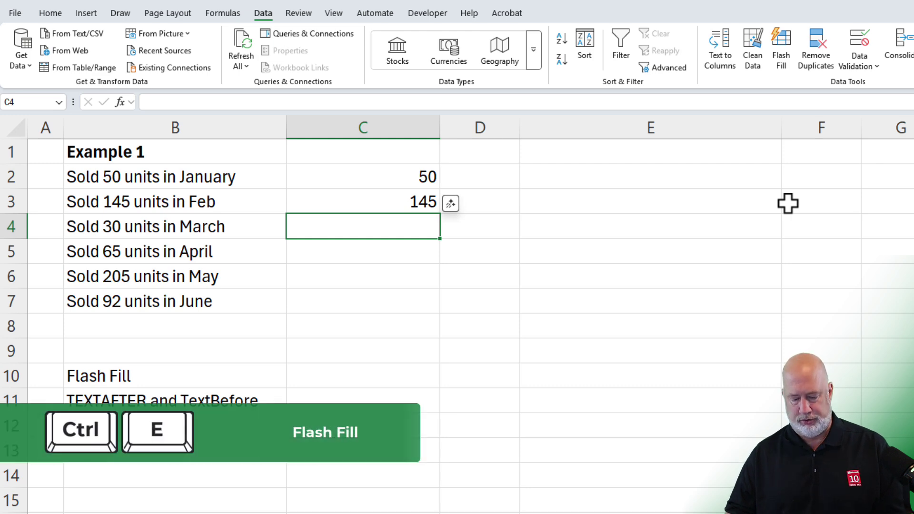
Flash Fill C4:C7 with 30, 65, 205 and 92 using Ctrl+E, then select C2
key(ctrl+e)
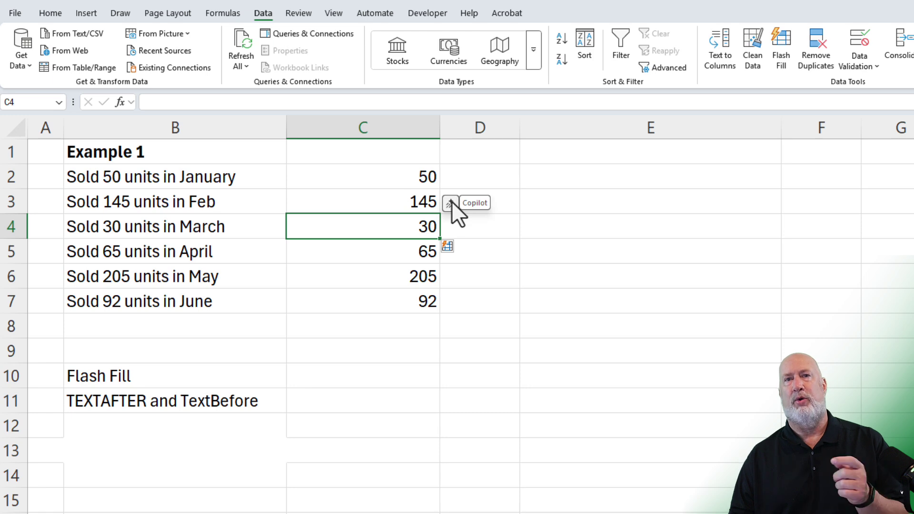
click(369, 180)
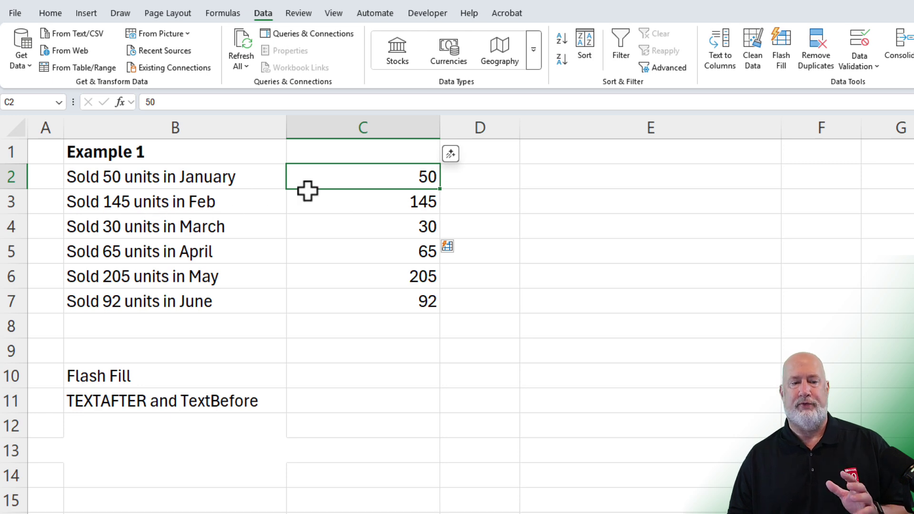
Change B3 to 'Sold 152 units in Feb' and select C2:C7, showing C3 still 145
double_click(119, 201)
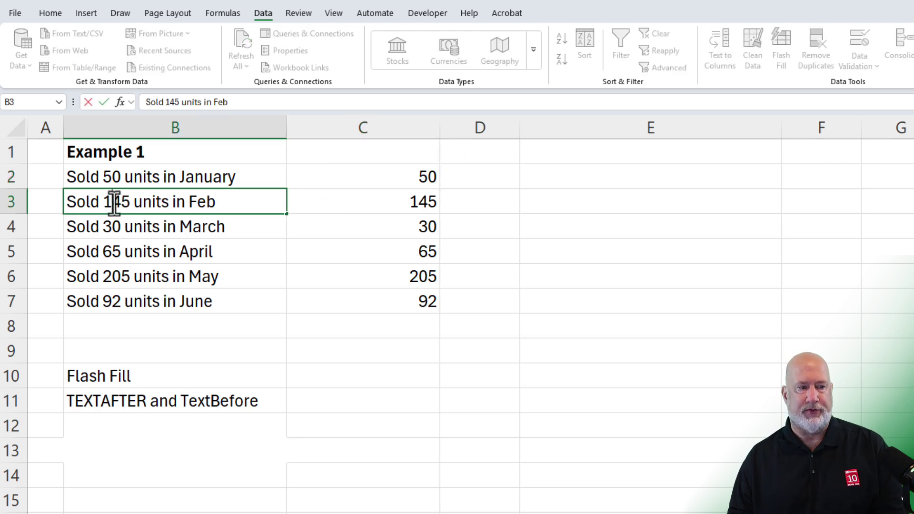
key(BackSpace)
text(52)
key(Delete)
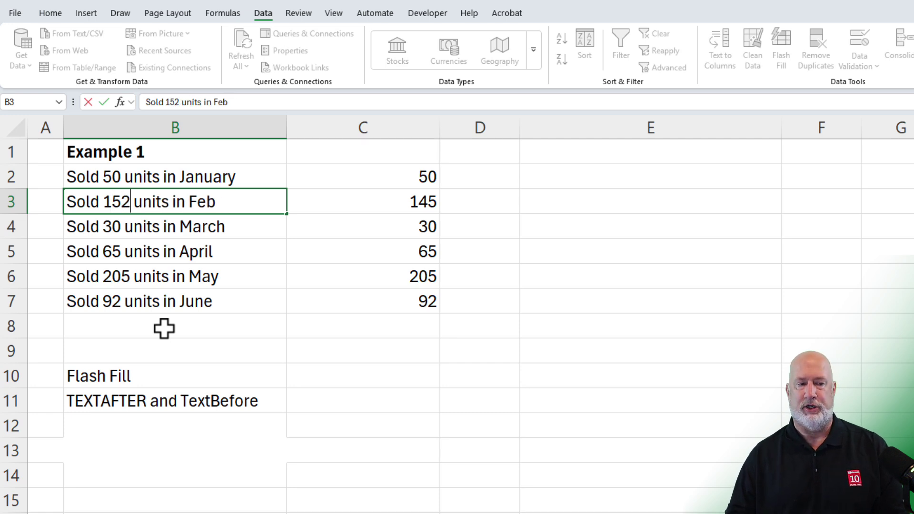
key(Return)
key(Up)
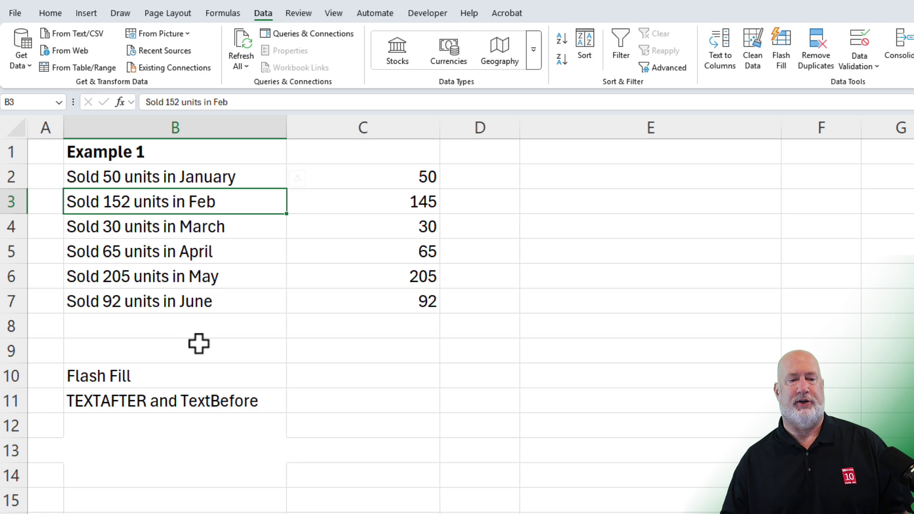
drag(388, 177, 384, 311)
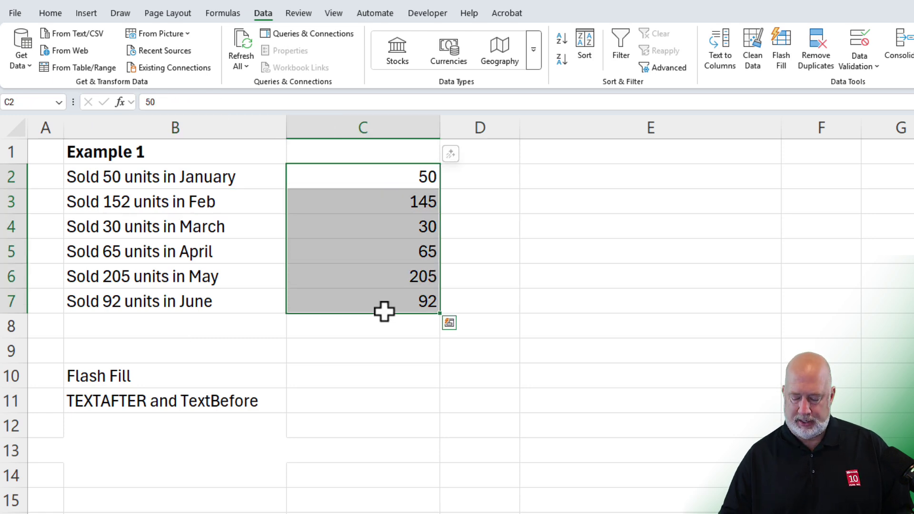
key(Right)
key(Right)
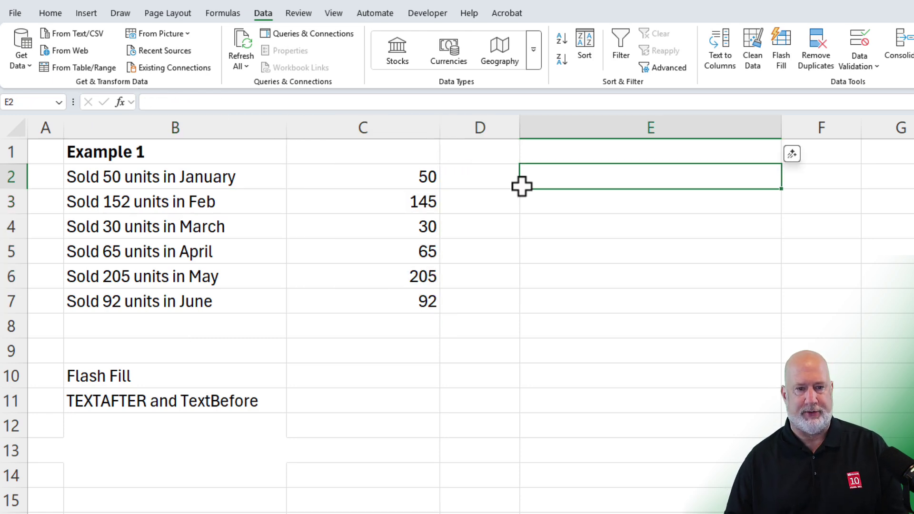
Widen column D and enter =TEXTAFTER(B2,"Sold ") in D2, returning '50 units in January'
drag(519, 132, 604, 145)
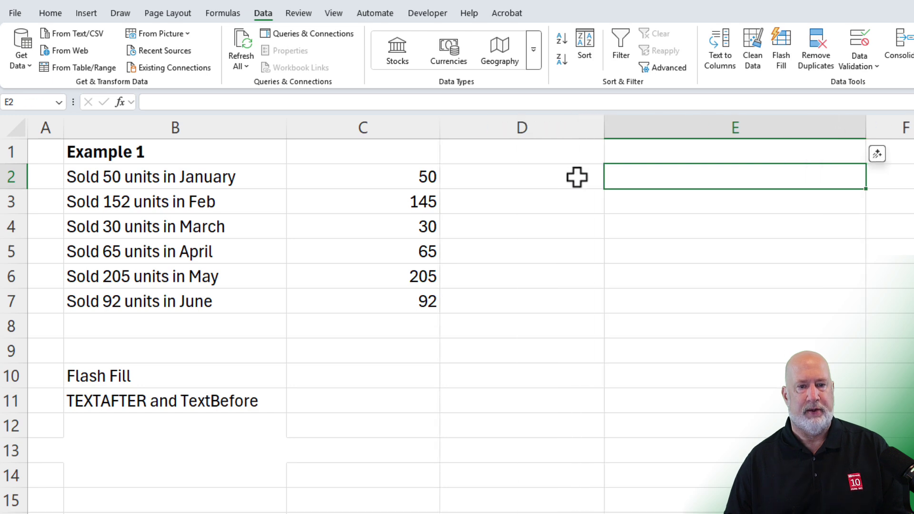
click(578, 181)
text(=textbe)
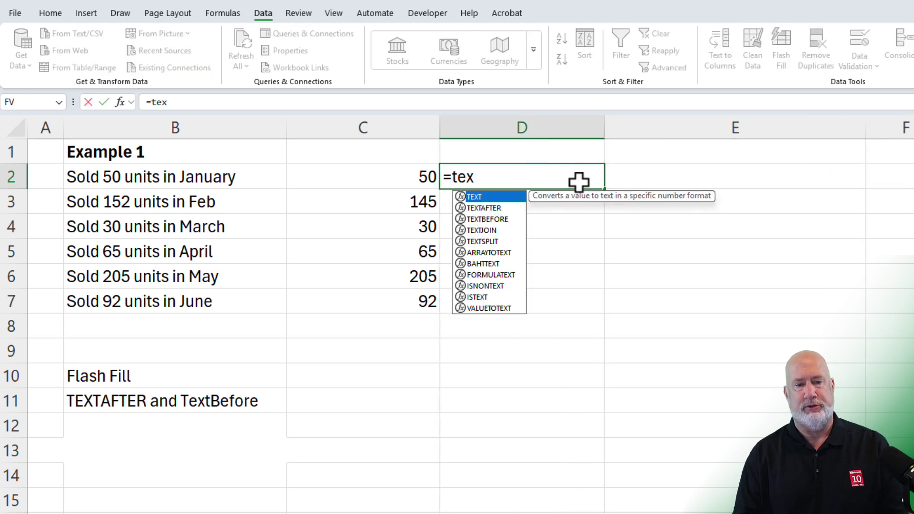
key(BackSpace)
key(BackSpace)
text(after)
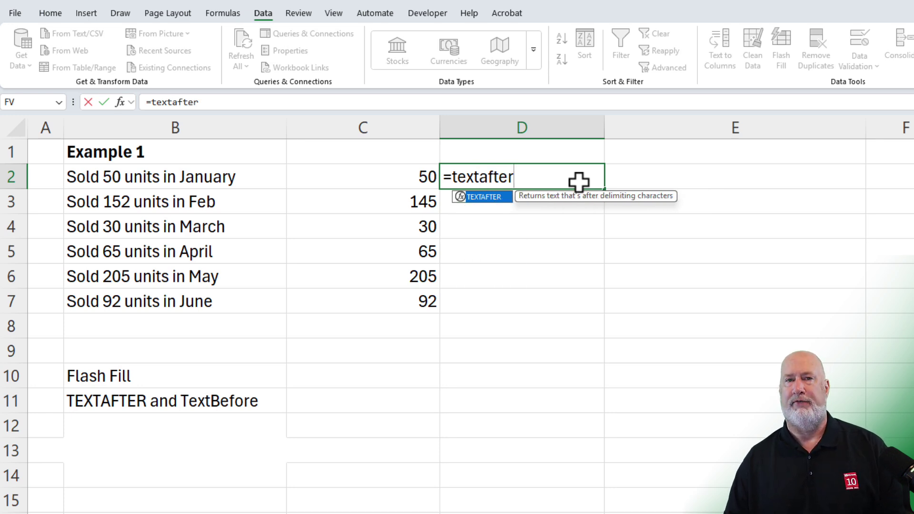
key(Tab)
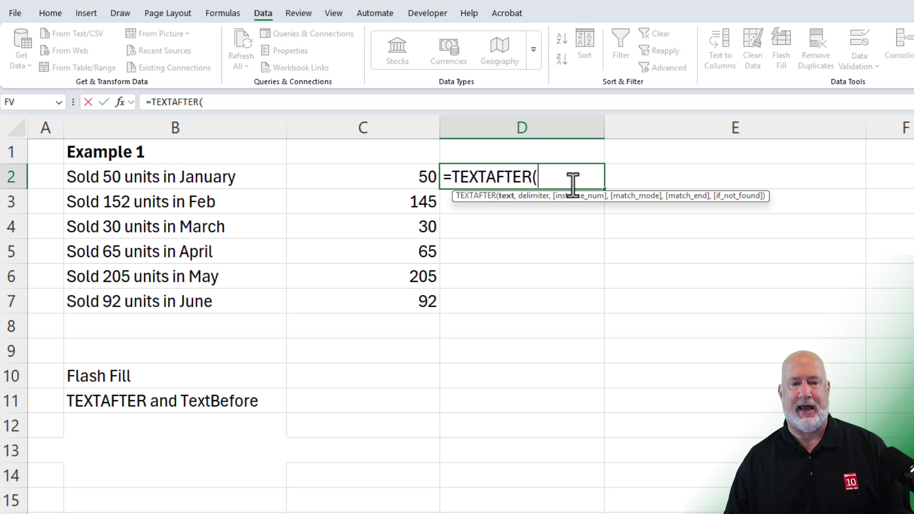
click(202, 177)
text(,)
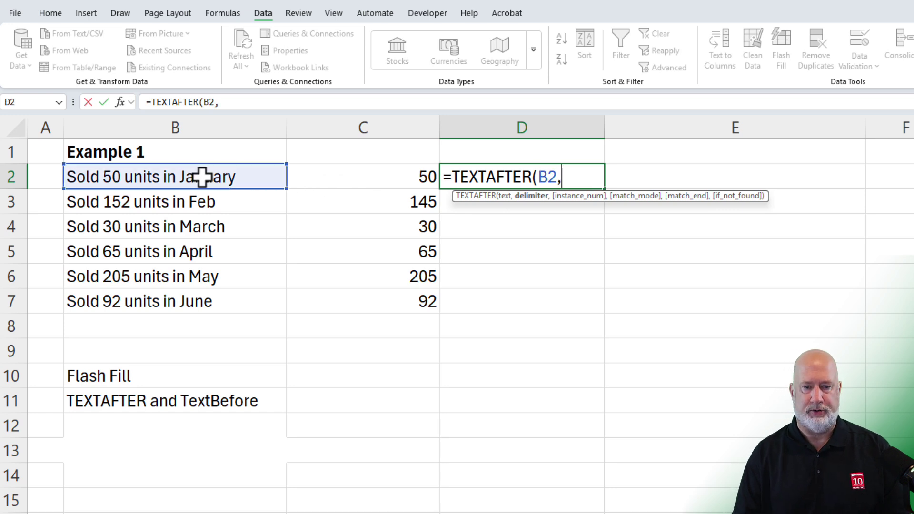
text(")
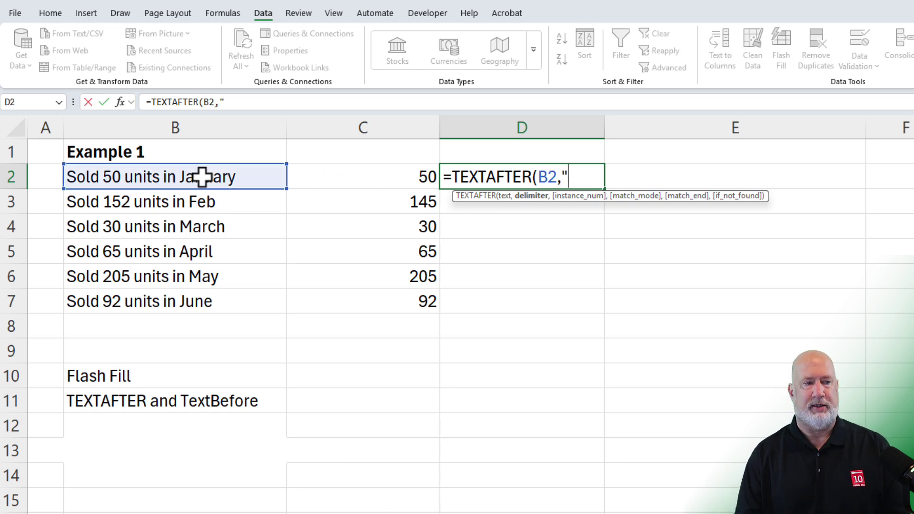
text(Sold)
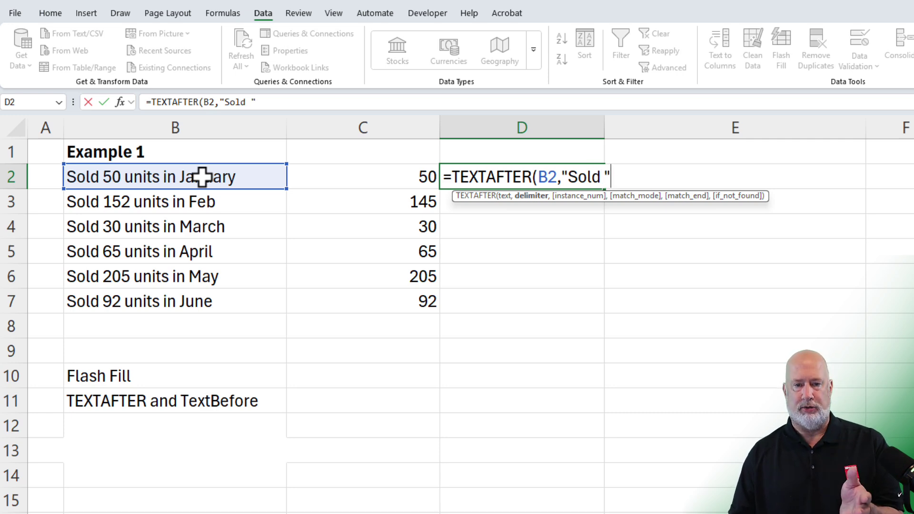
text(")
key(Return)
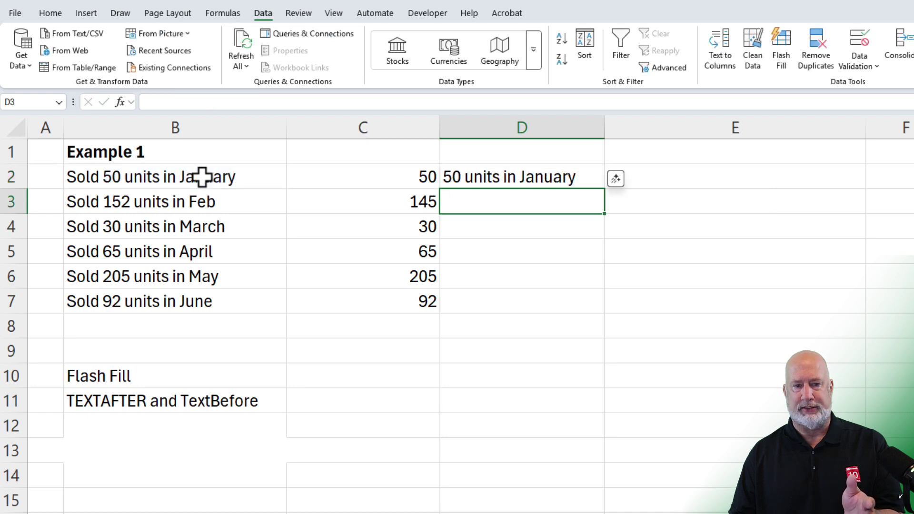
key(Up)
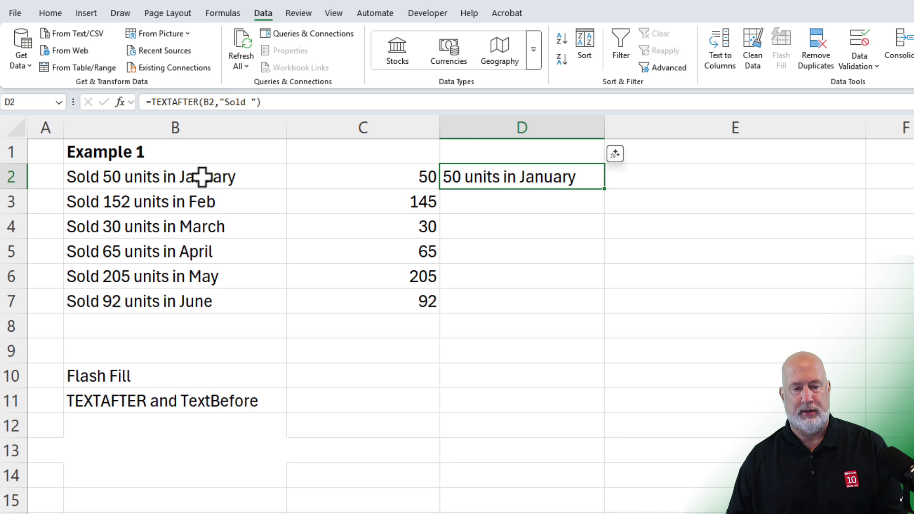
Change D2 to =TEXTBEFORE(TEXTAFTER(B2,"Sold ")," units") so it returns just 50
key(F2)
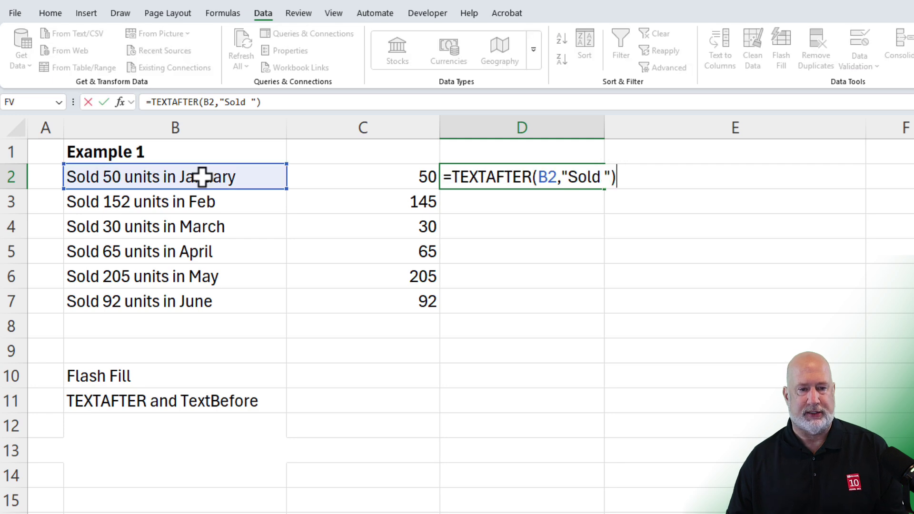
click(453, 177)
text(text)
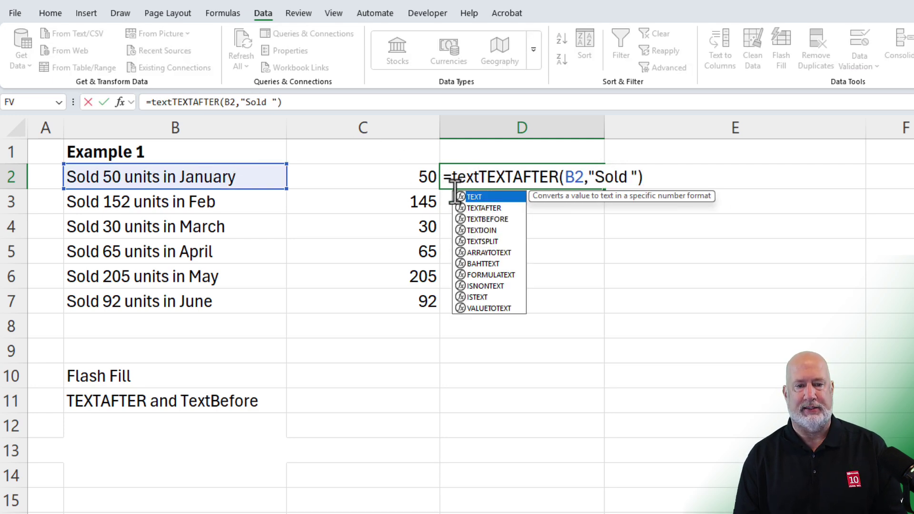
text(before()
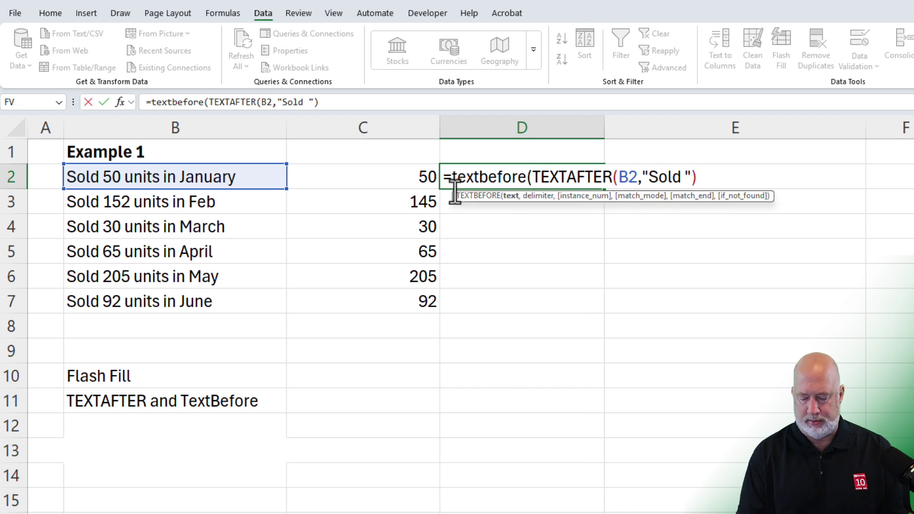
key(End)
text(,)
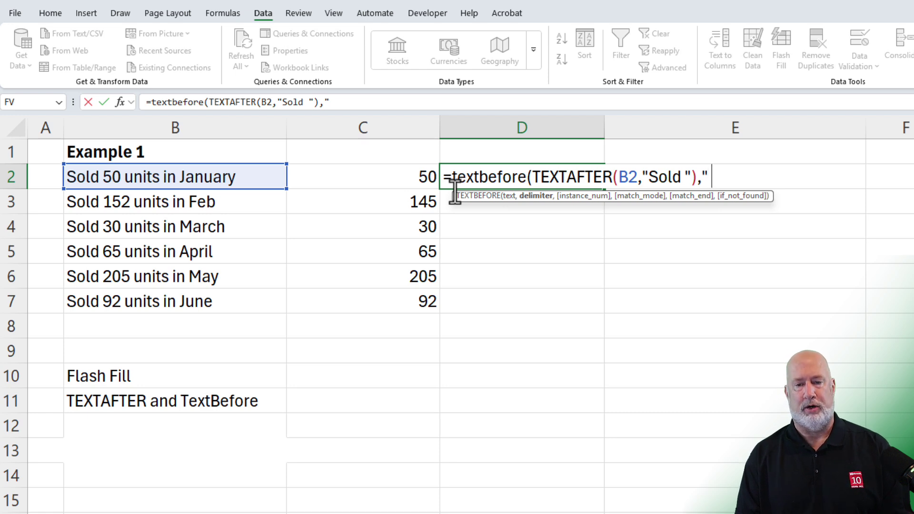
text(" units)
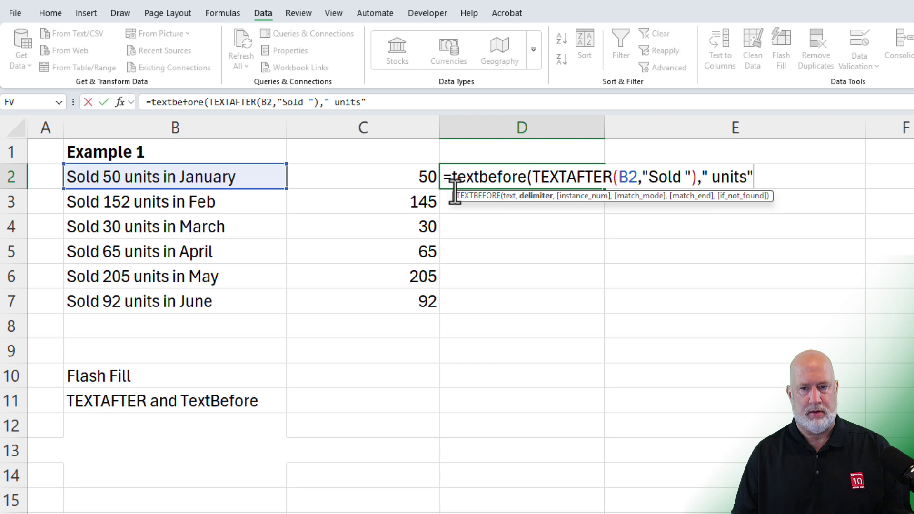
text("))
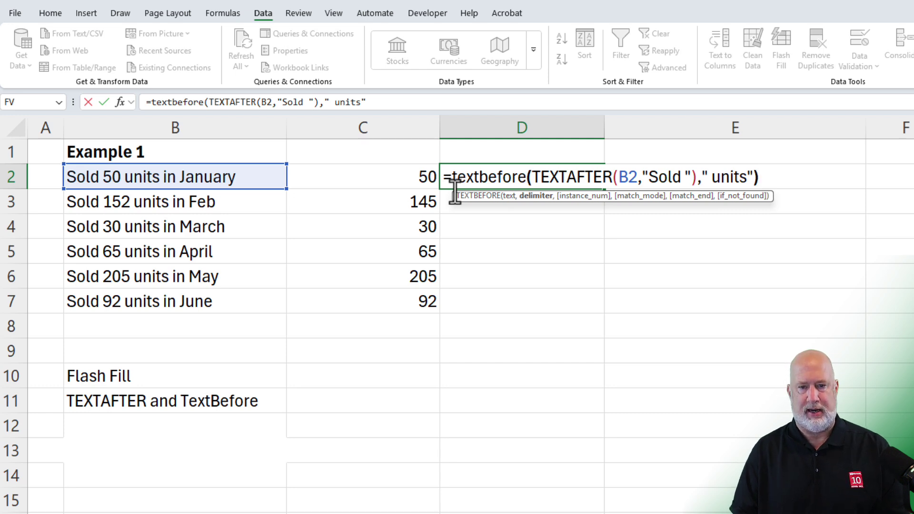
key(Return)
key(Up)
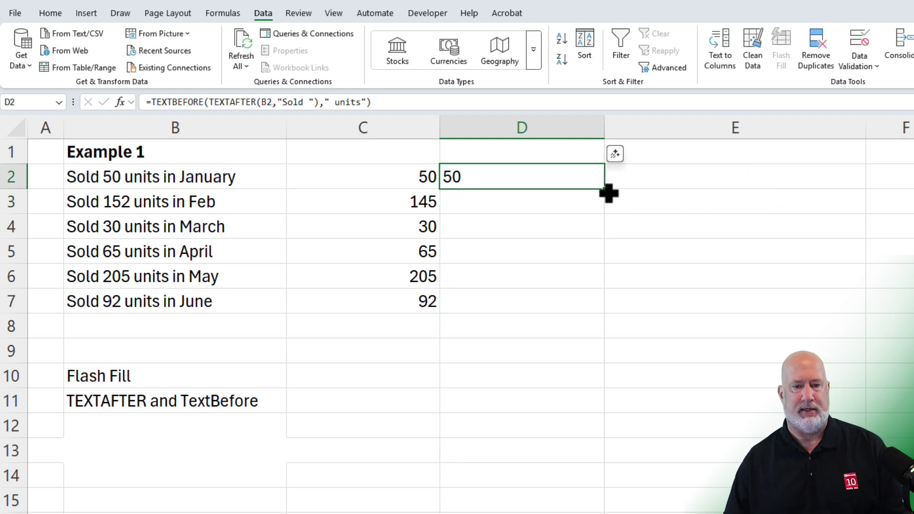
Fill D2's formula down to D7 (152, 30, 65, 205, 92) and begin wrapping D2 in VALUE(
drag(605, 191, 599, 315)
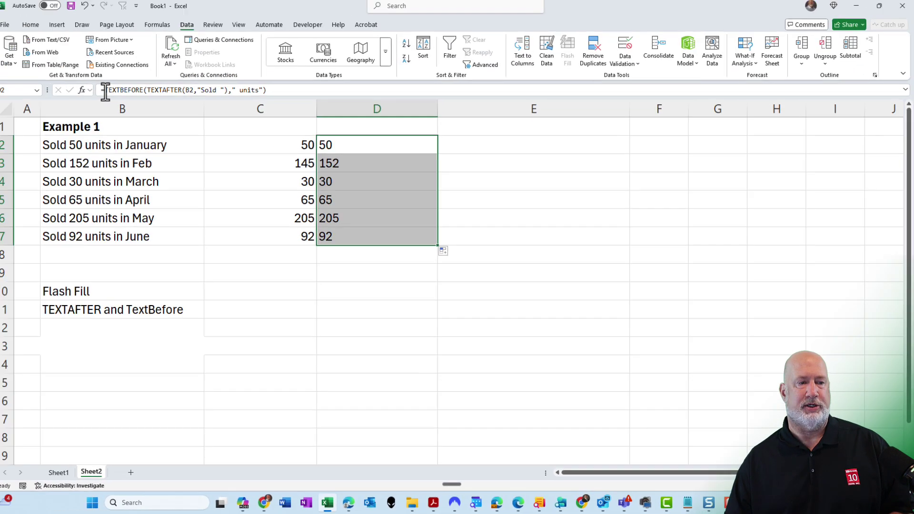
click(105, 90)
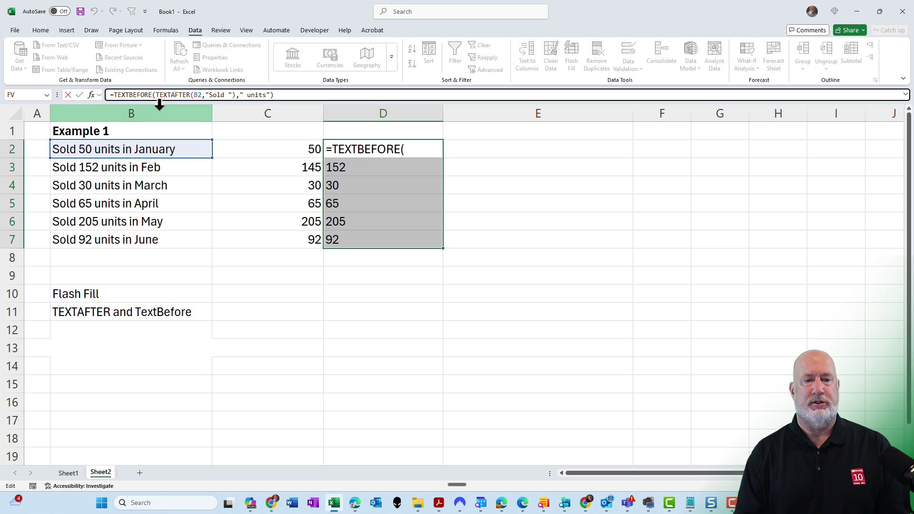
text(vl)
key(BackSpace)
text(alue)
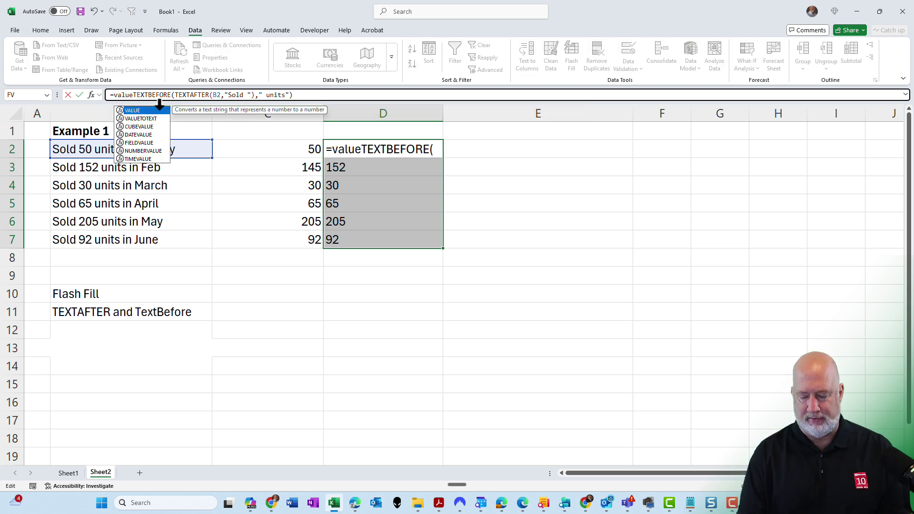
text(()
Close the VALUE() wrapper in D2 and copy it down to D7, making D2:D7 numbers
key(End)
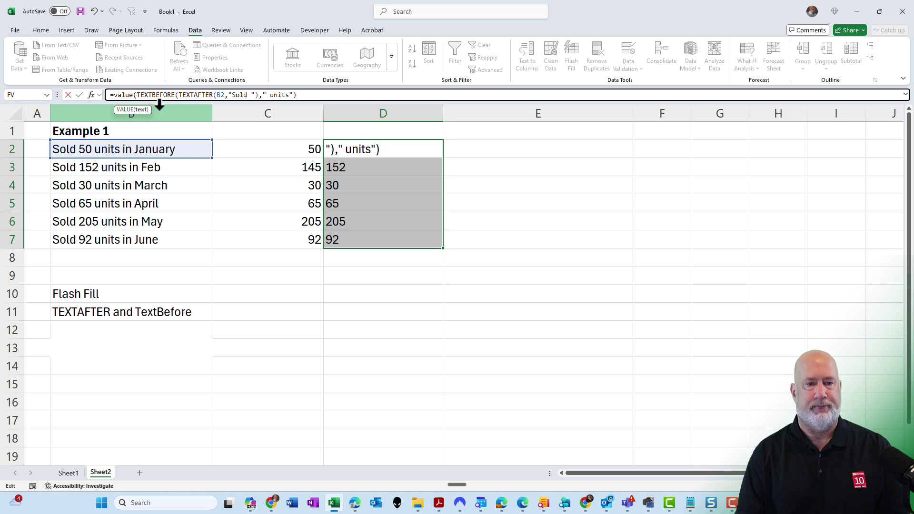
text())
key(Return)
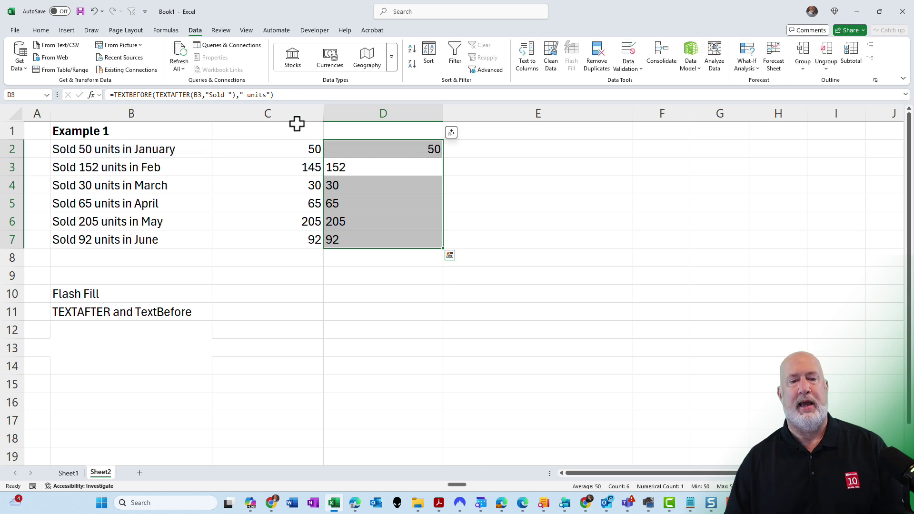
click(387, 150)
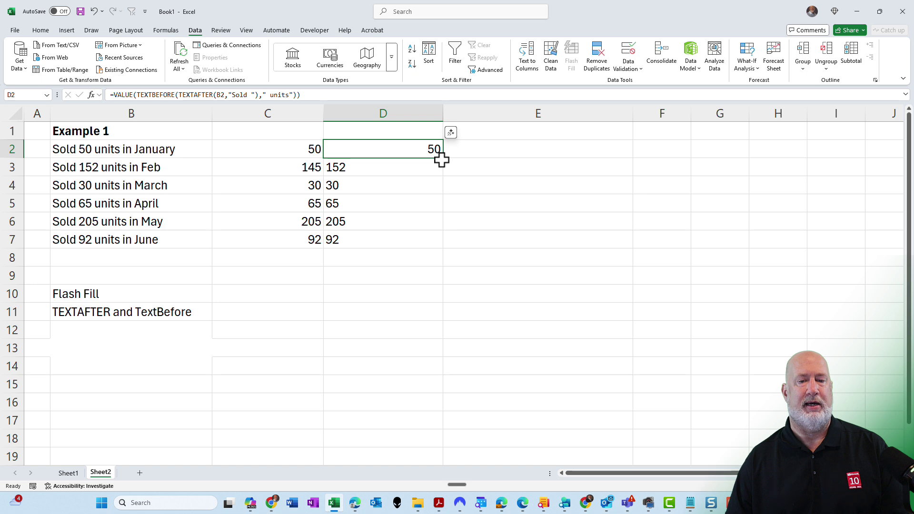
double_click(443, 158)
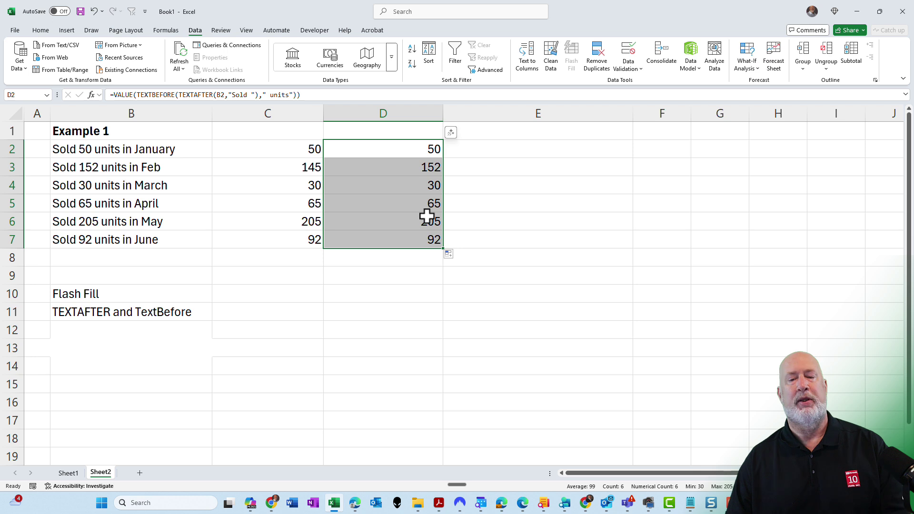
click(493, 150)
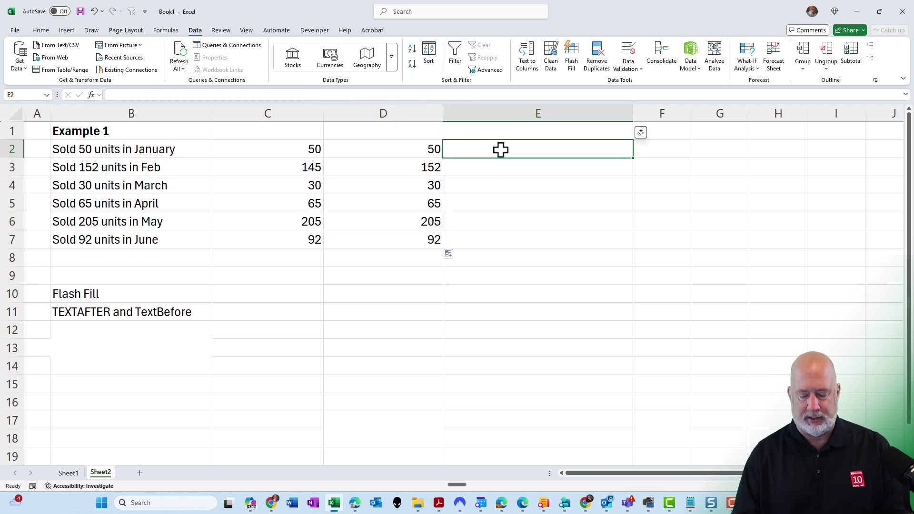
Enter =REGEXEXTRACT(B2,"\d+") in E2 and fill it down to E7
text(=reg)
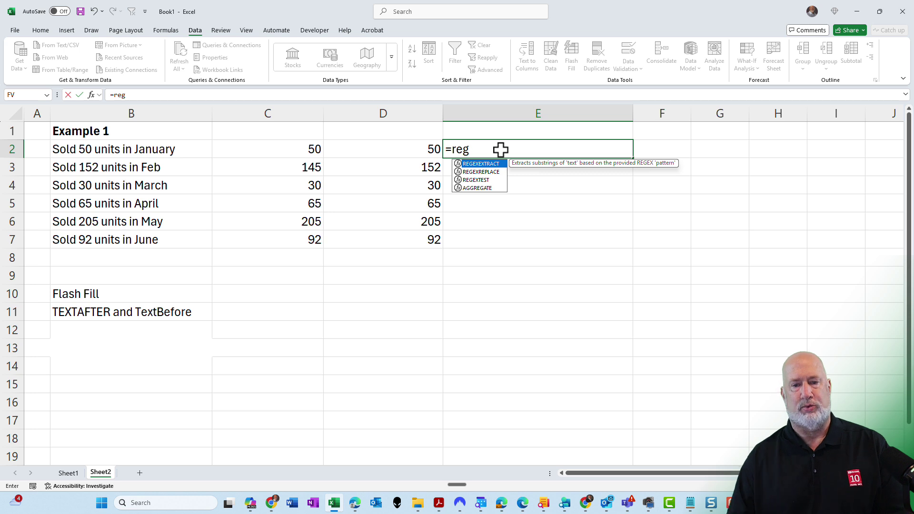
double_click(487, 164)
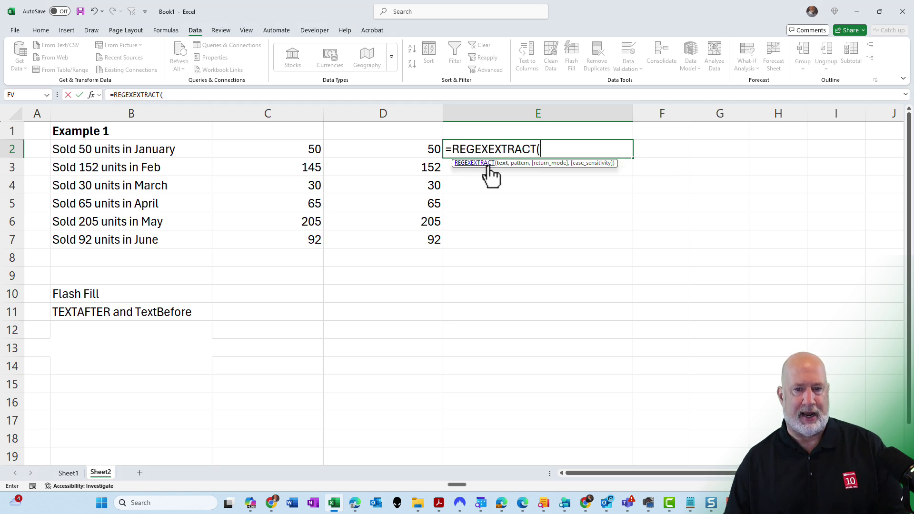
click(169, 151)
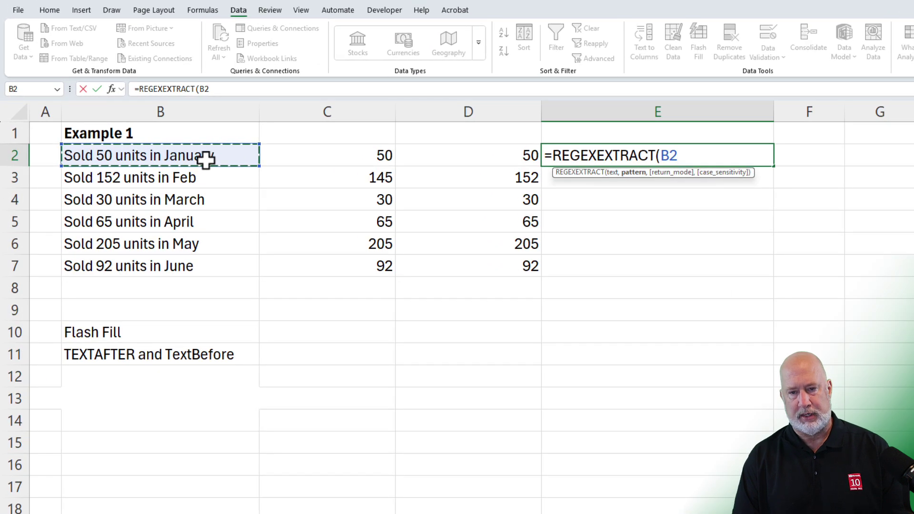
text(,)
text(")
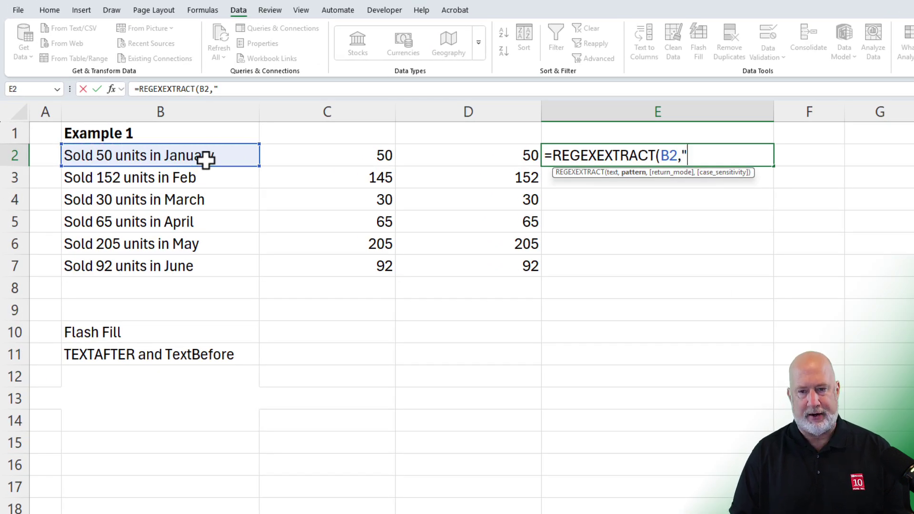
text(\d)
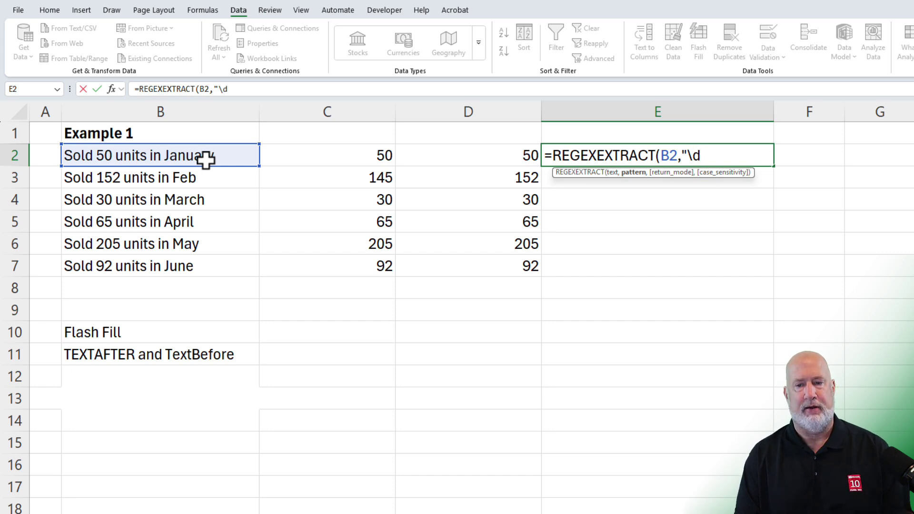
text(+)
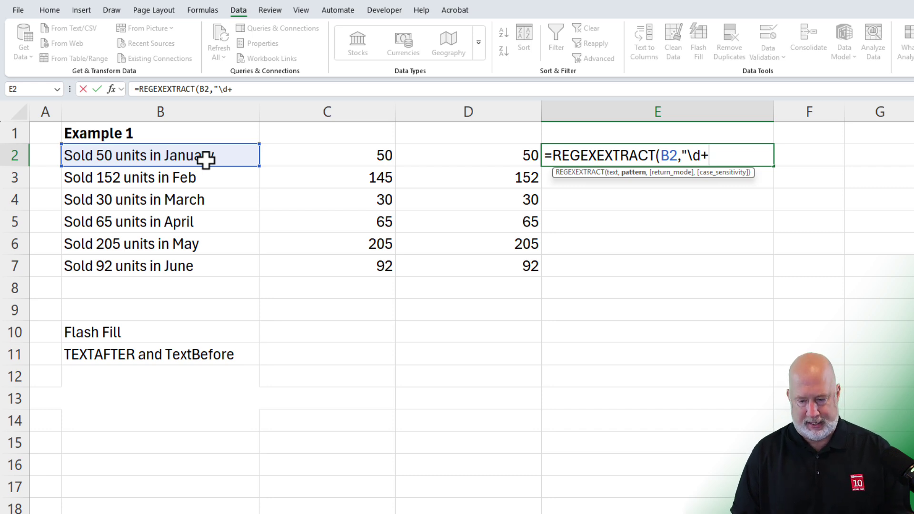
text(")
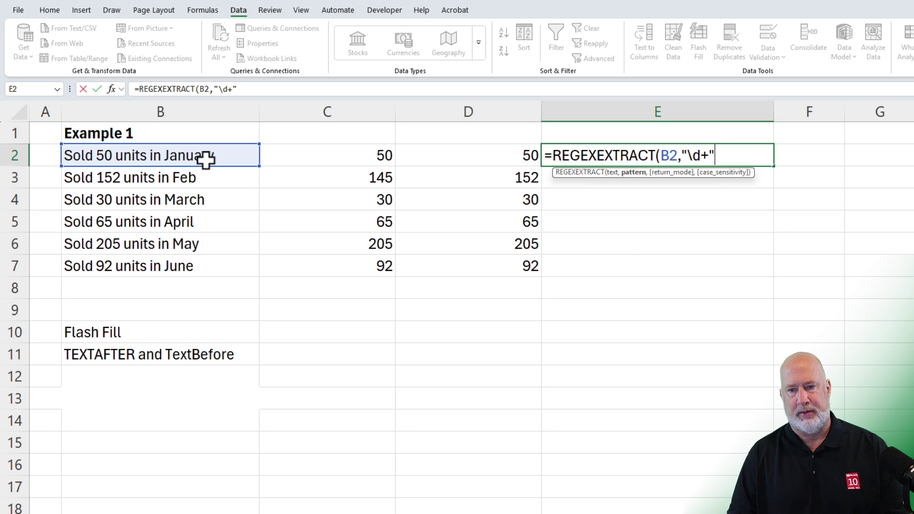
key(Return)
key(Up)
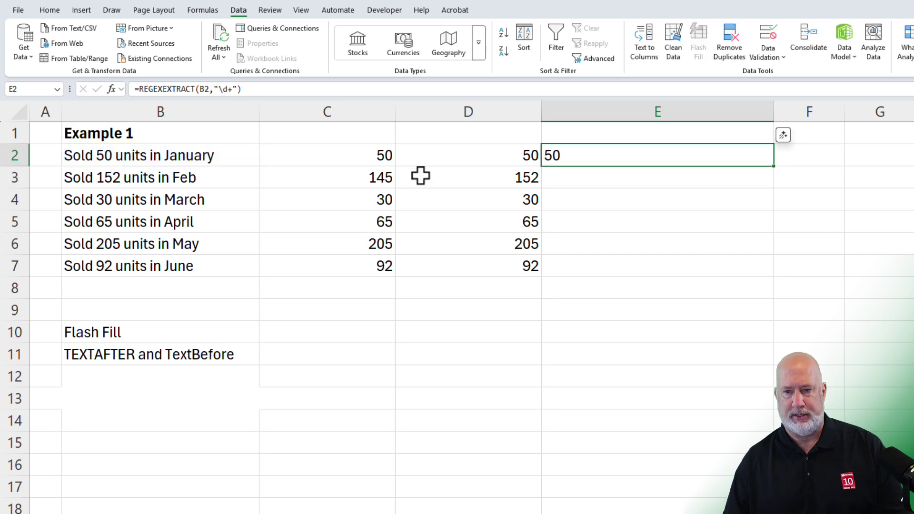
double_click(777, 169)
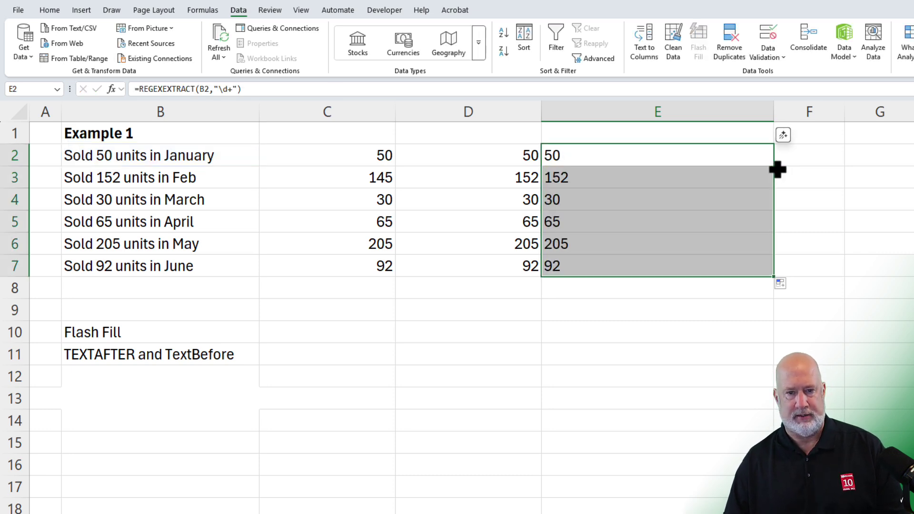
Try the single-digit pattern \d in E2's formula, fill it down, then undo the experiment
click(608, 155)
double_click(663, 159)
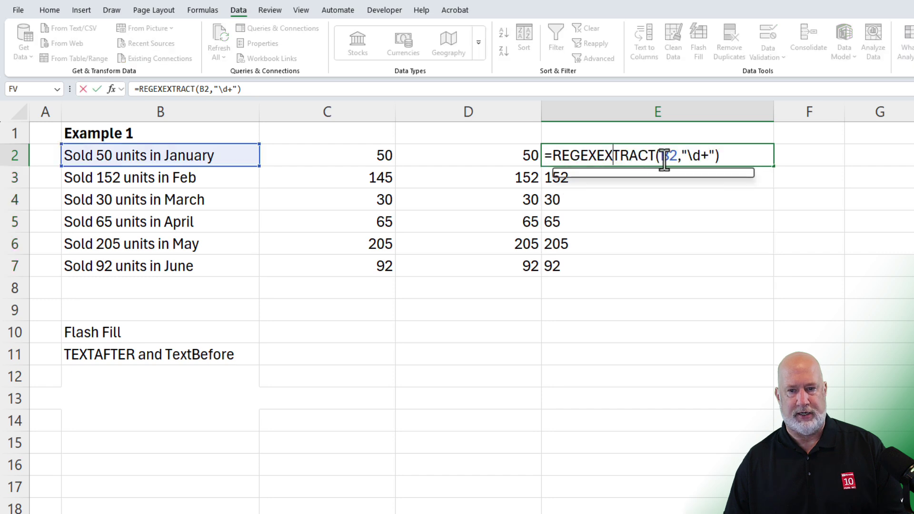
click(700, 155)
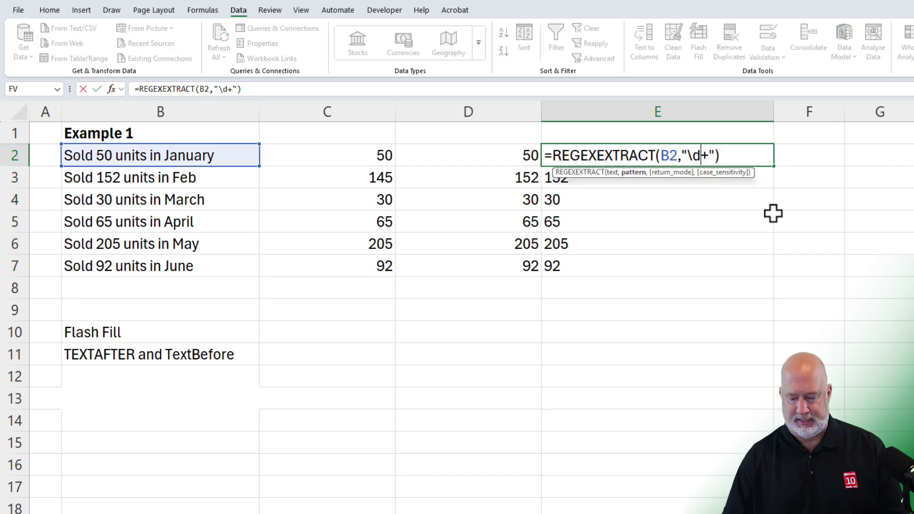
key(Delete)
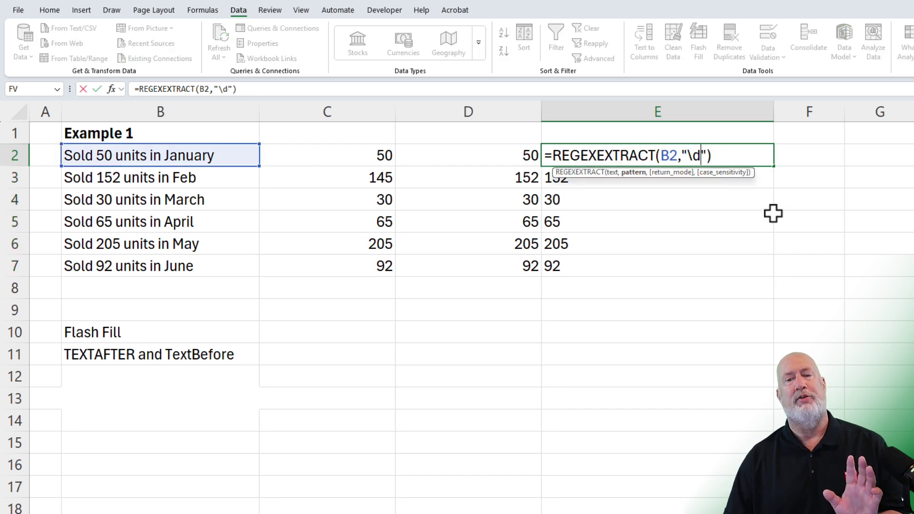
key(Return)
key(Up)
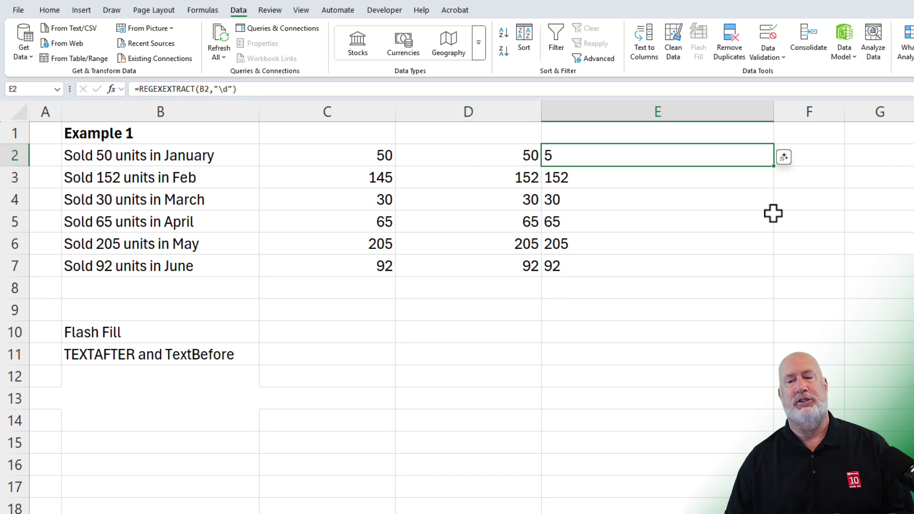
double_click(774, 167)
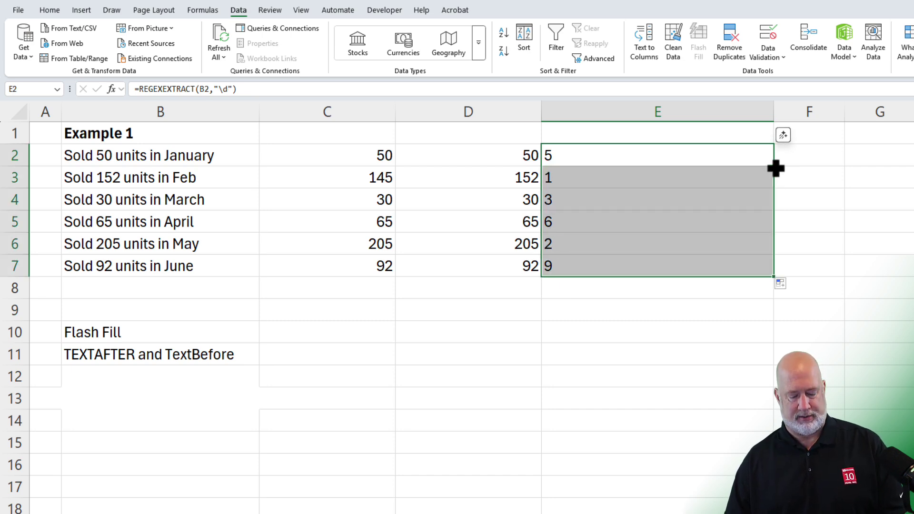
key(ctrl+z)
key(ctrl+z)
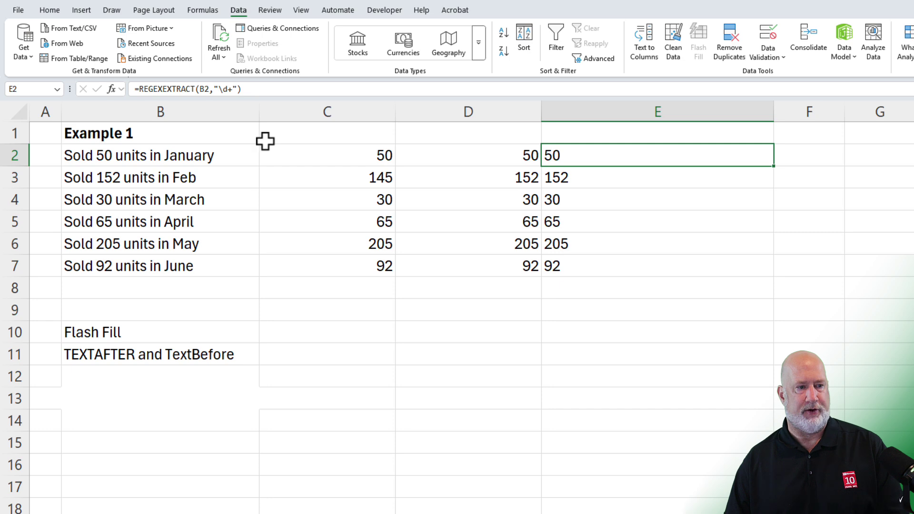
Change E2 to =VALUE(REGEXEXTRACT(B2,"\d+")) and narrow column E
click(140, 90)
text(value)
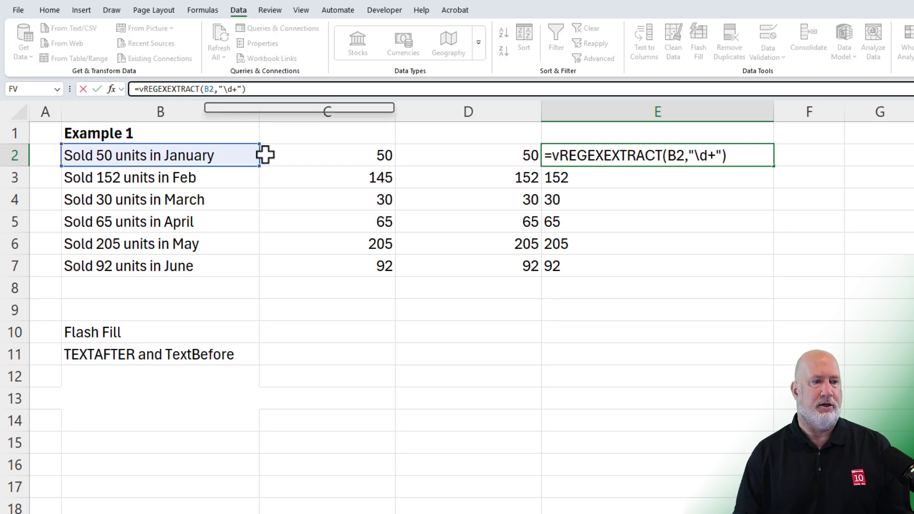
text(()
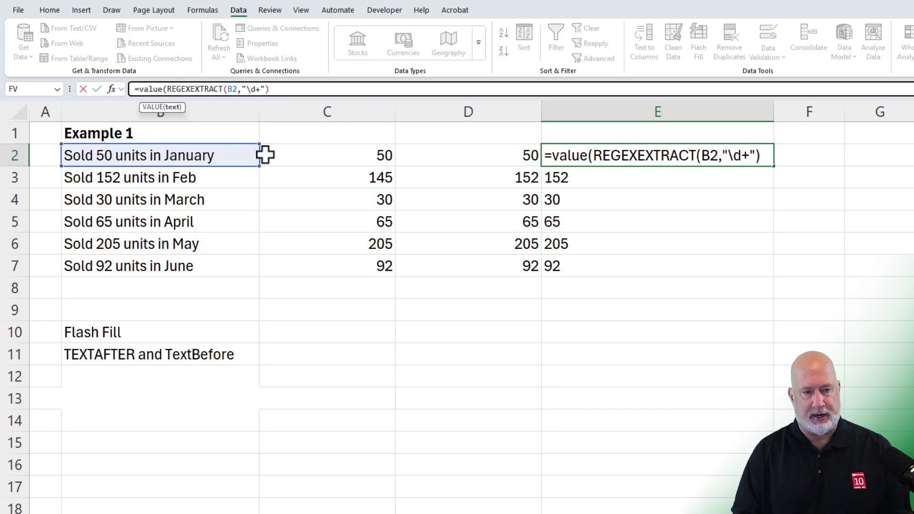
key(Return)
click(696, 159)
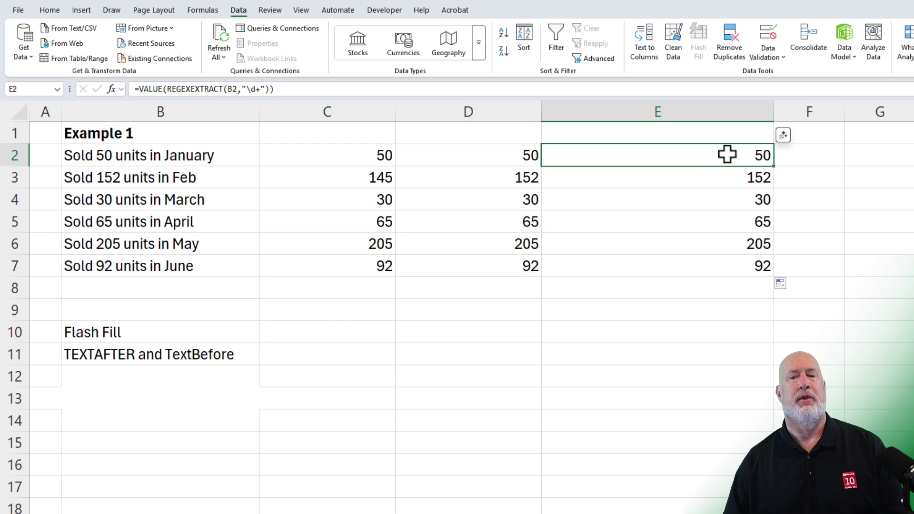
drag(771, 118, 650, 116)
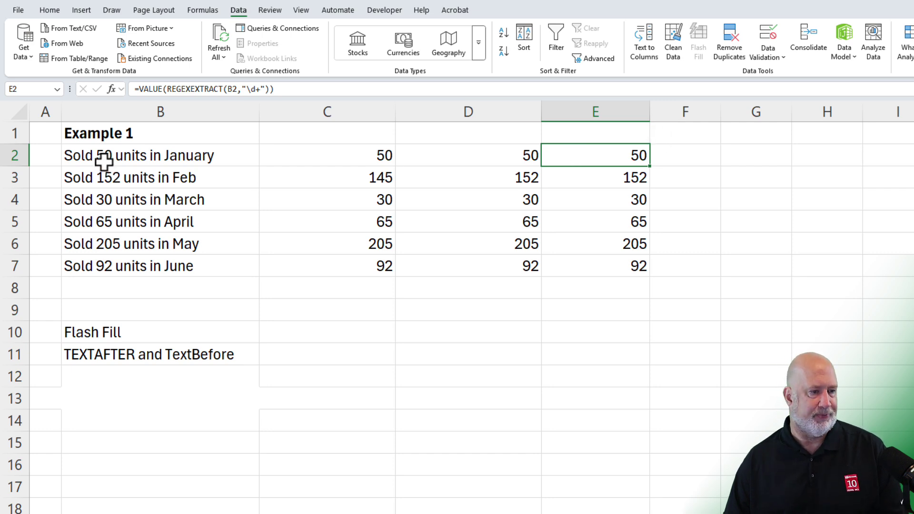
Reword B3 to 'Sold in Feb 152 units' and compare C3, D3 (#VALUE!) and E3 (152)
double_click(108, 180)
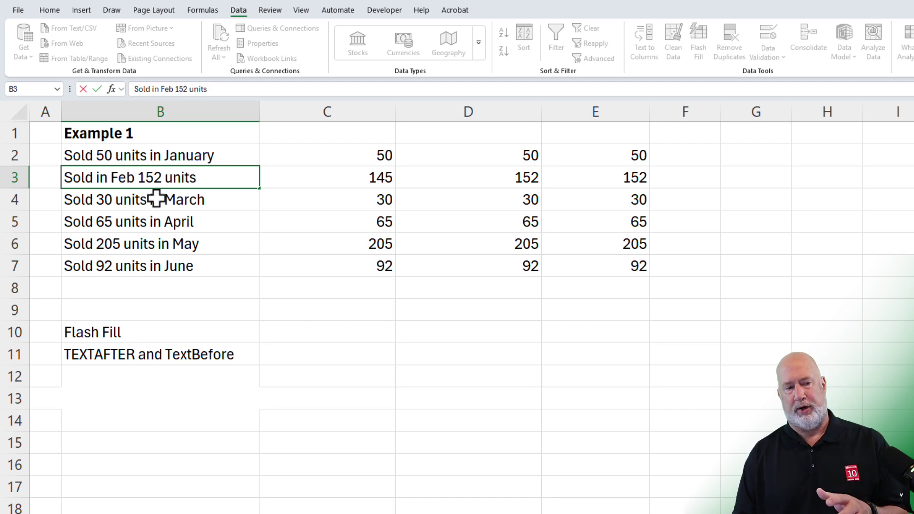
key(Return)
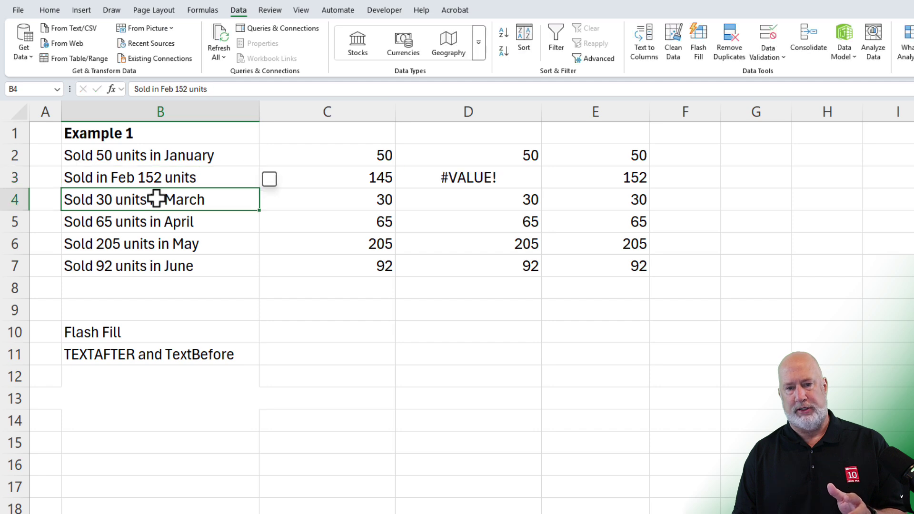
key(Up)
key(Right)
key(Right)
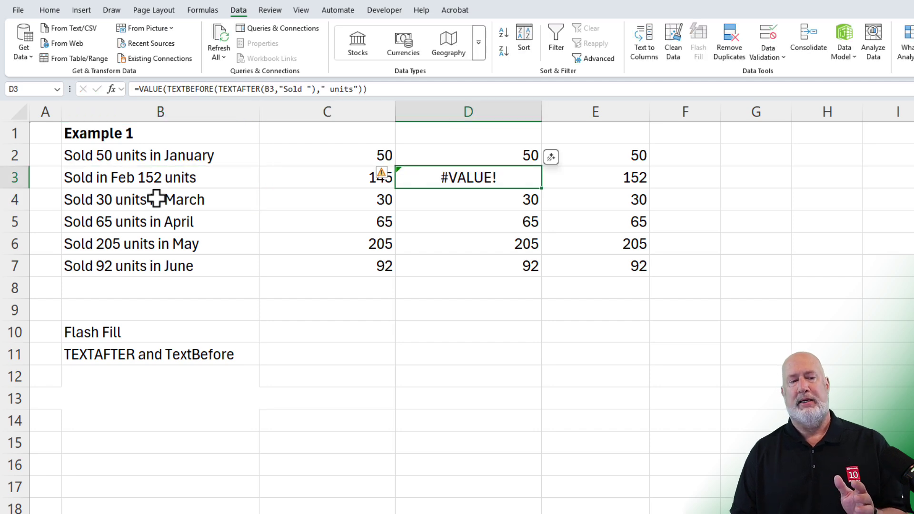
key(Left)
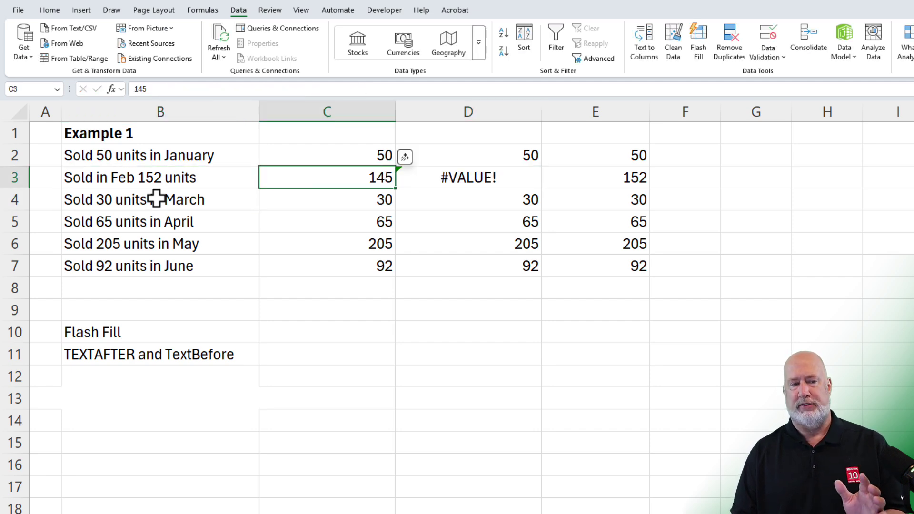
key(Right)
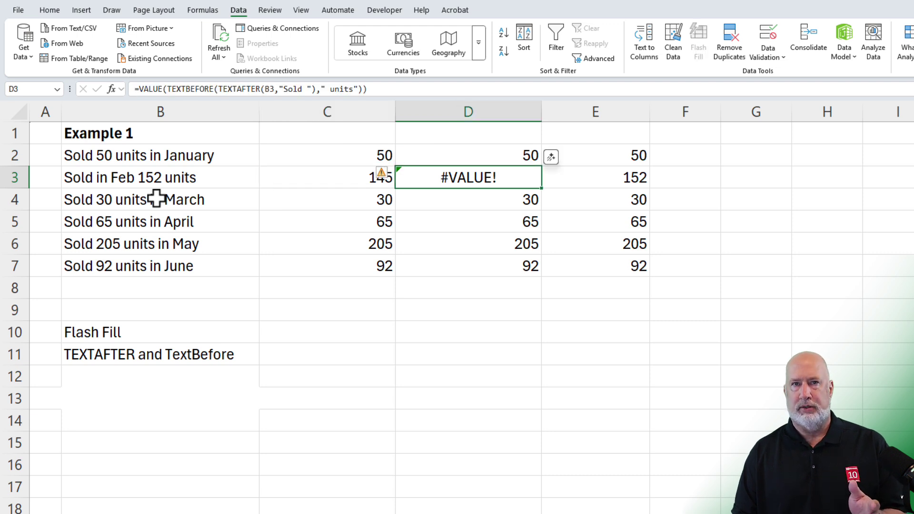
key(Right)
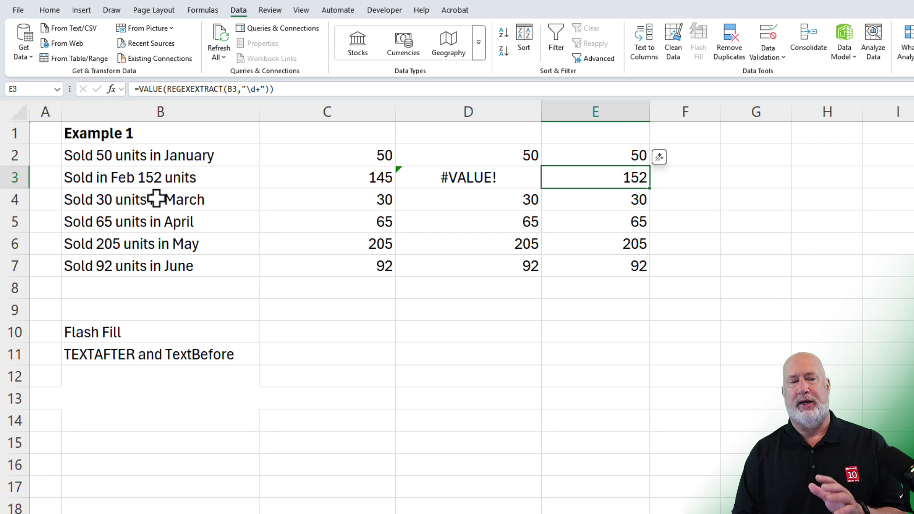